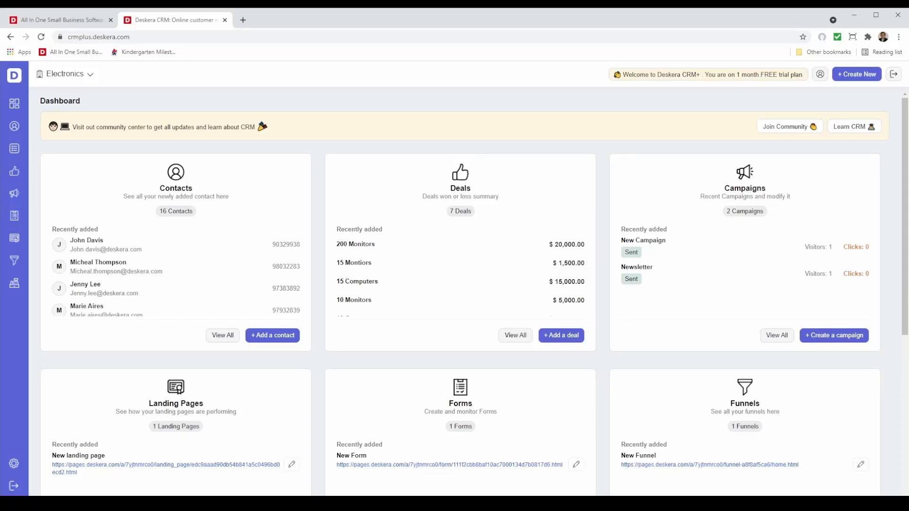
- Go to My Campaigns from the left sidebar to list existing campaigns
left_click(14, 193)
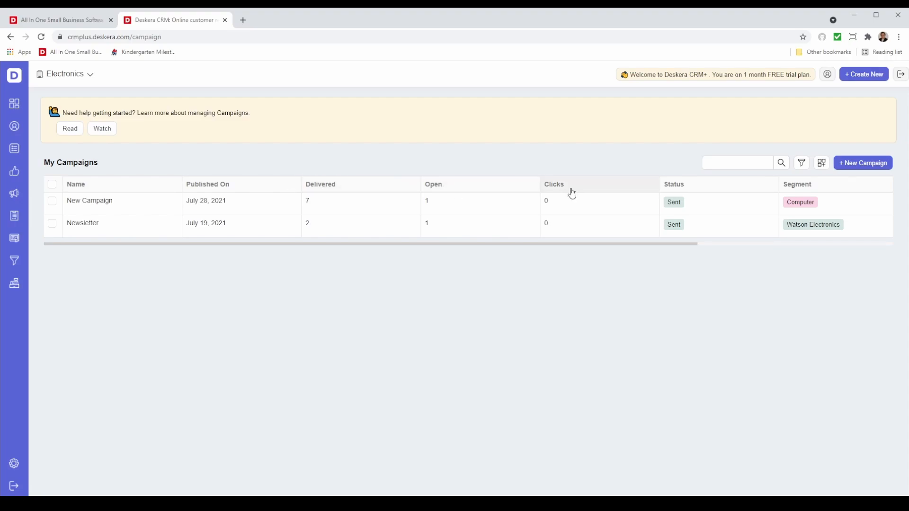
- Filter the campaign list to Delivered greater than 5
left_click(801, 163)
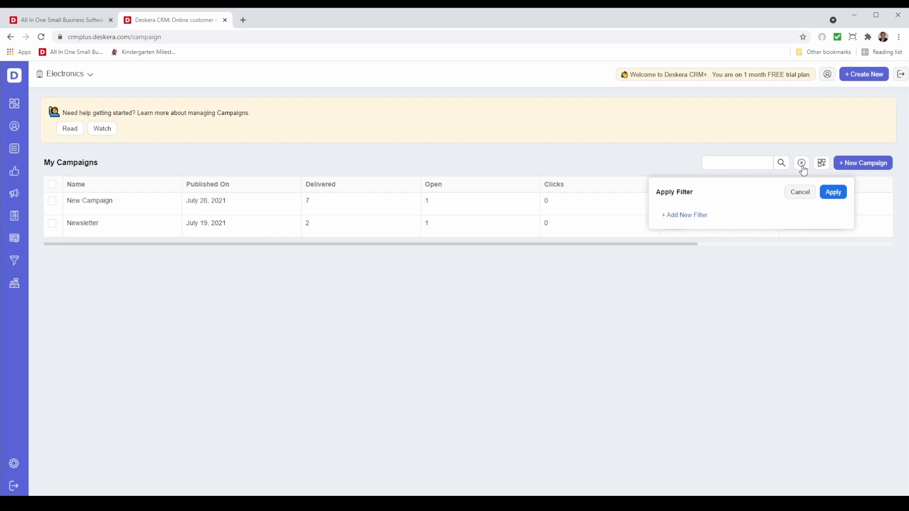
left_click(688, 216)
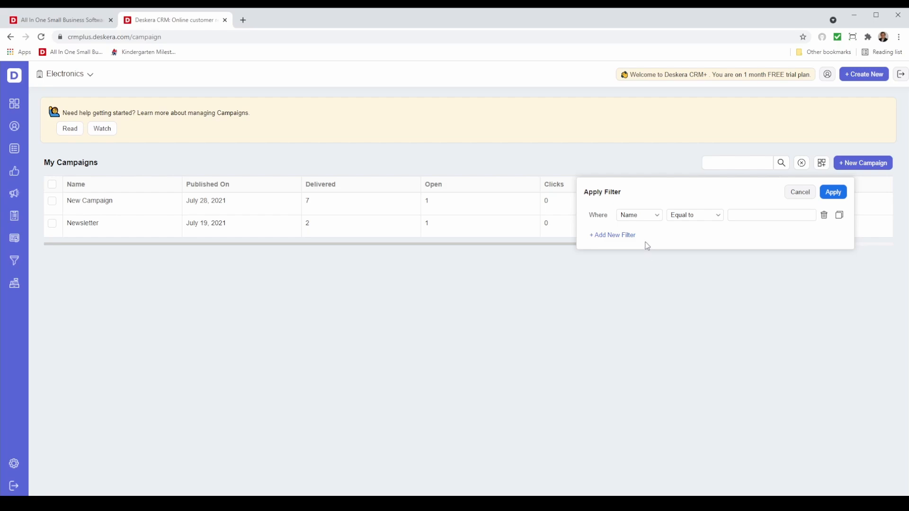
key("d")
key("Down")
left_click(833, 192)
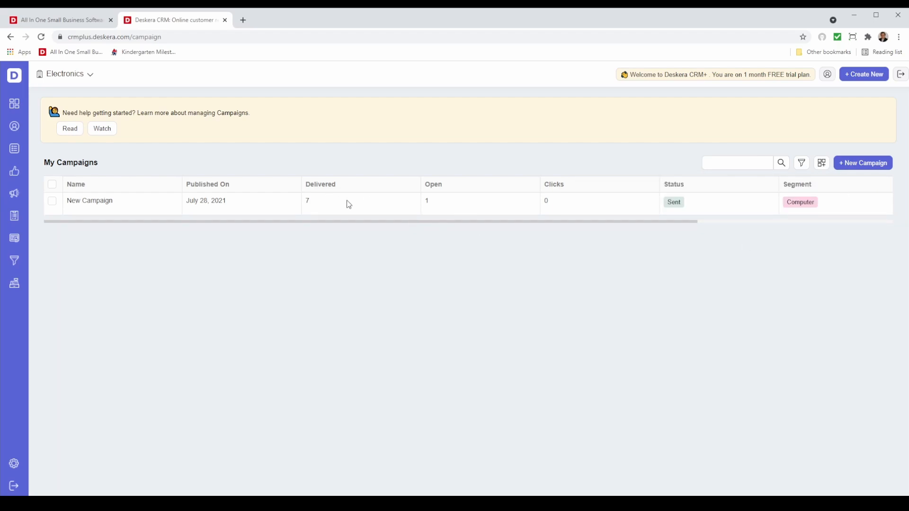
- Remove the Delivered filter to show all campaigns and start a new campaign
left_click(801, 163)
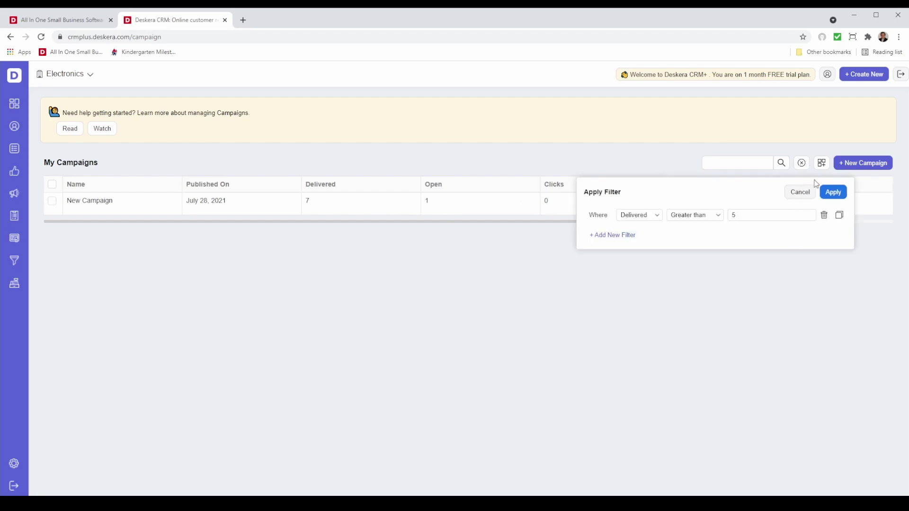
left_click(824, 215)
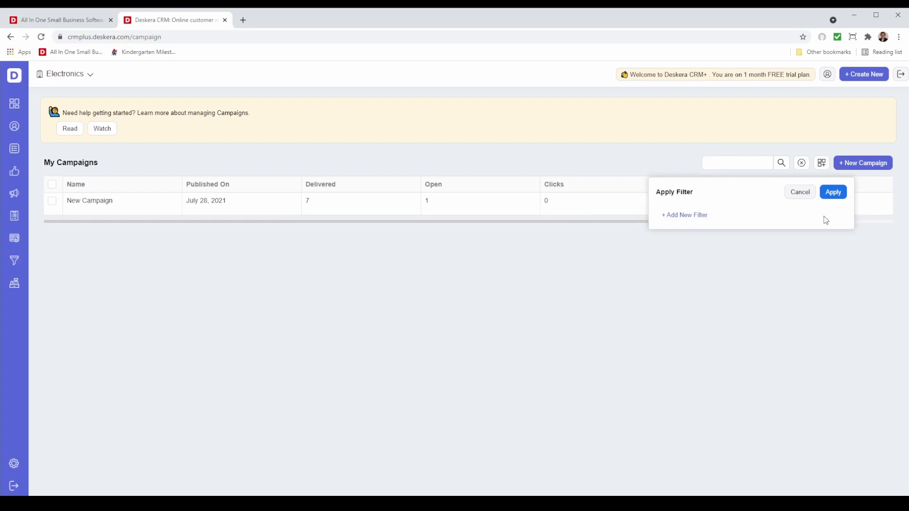
left_click(836, 193)
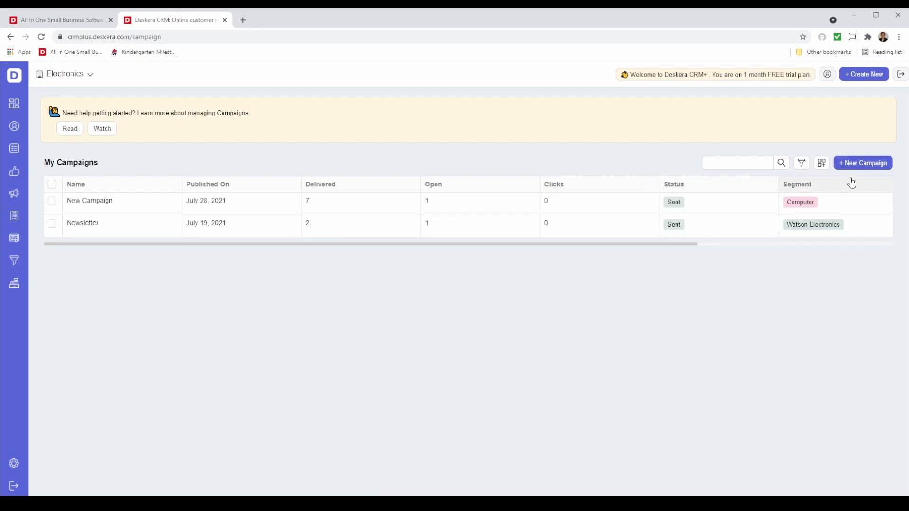
left_click(862, 163)
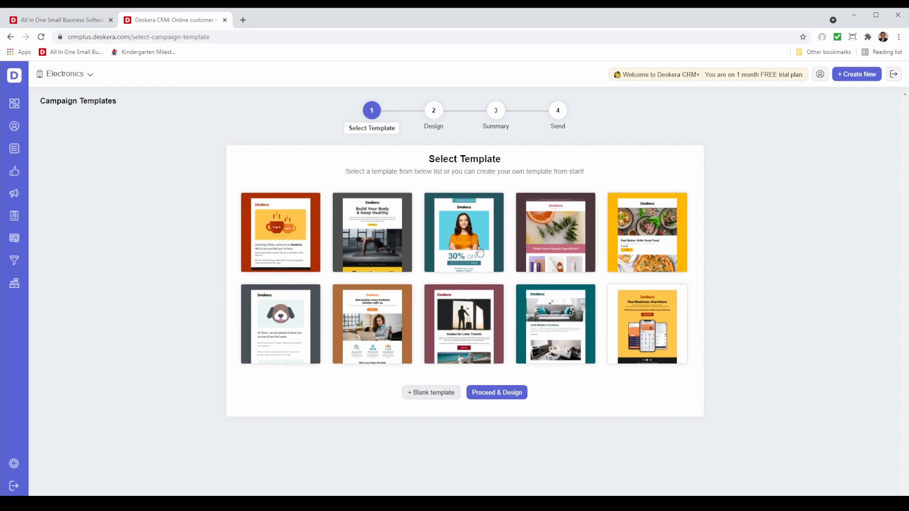
- Choose the fourth template, the organic-ingredients cosmetic design
left_click(536, 233)
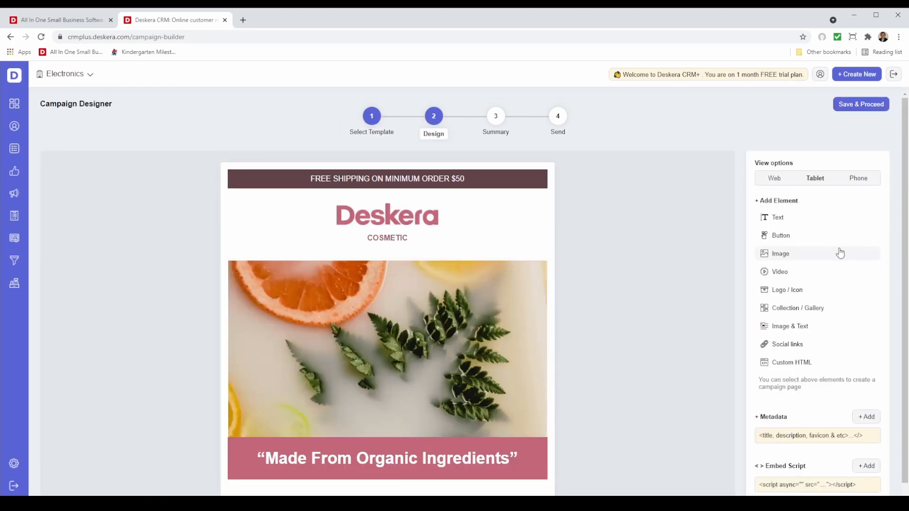
- Preview the email at web, tablet and phone widths, ending back on web
left_click(776, 178)
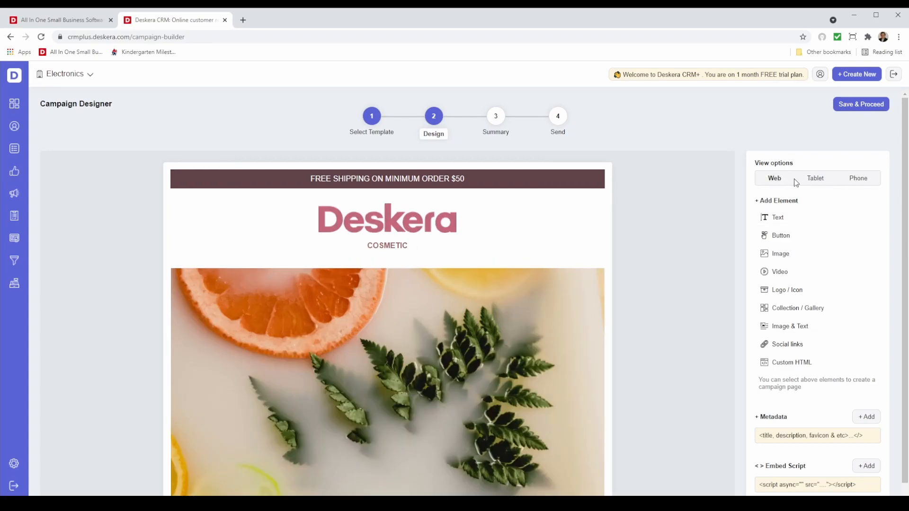
left_click(815, 178)
left_click(858, 179)
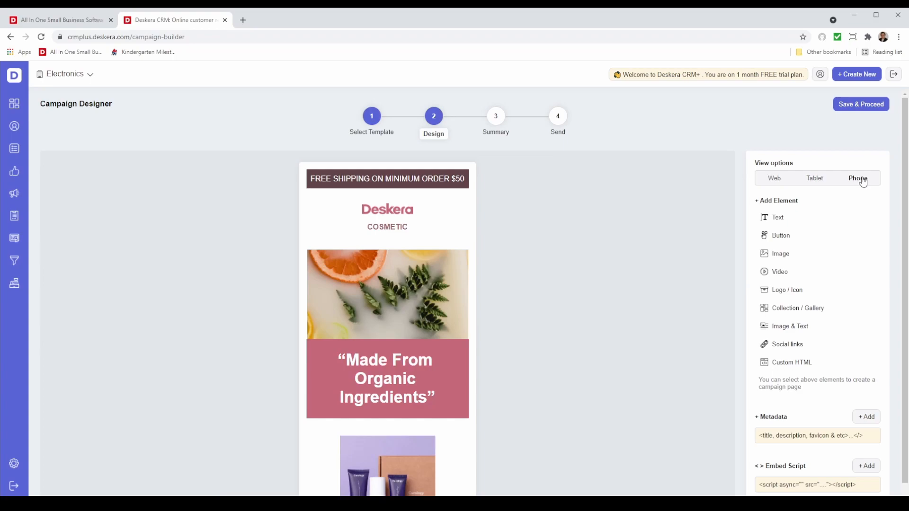
left_click(774, 178)
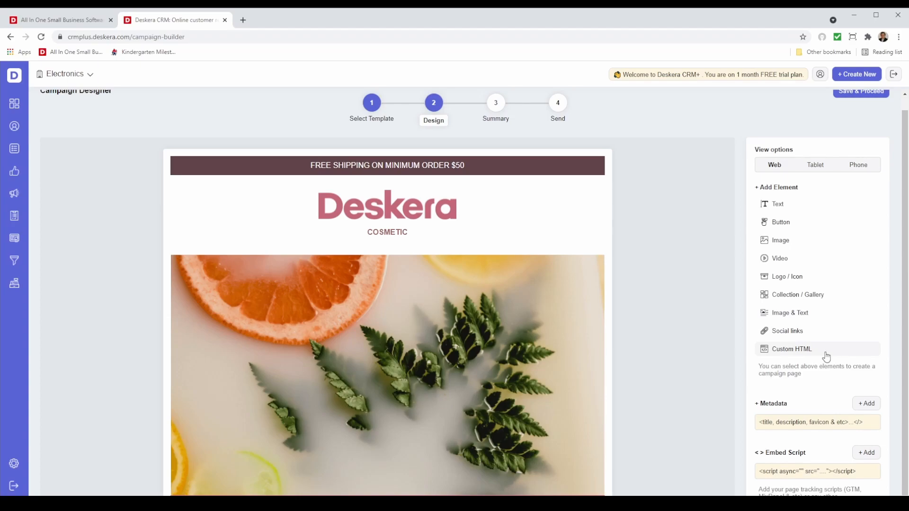
- Add an image block below the COSMETIC logo and load the pink flower photo into it
left_click(781, 241)
mouse_move(409, 358)
left_mouse_down()
mouse_move(412, 241)
mouse_move(374, 359)
left_mouse_up()
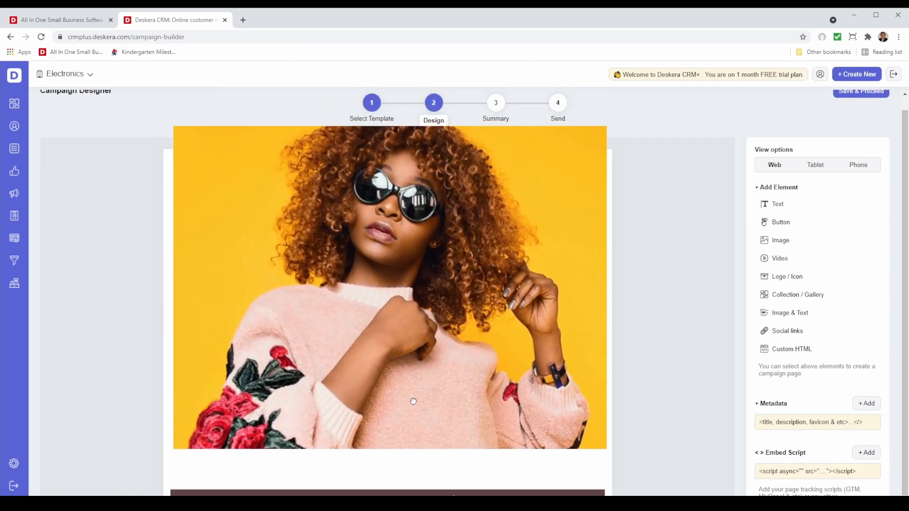
scroll(374, 359, "down", 3)
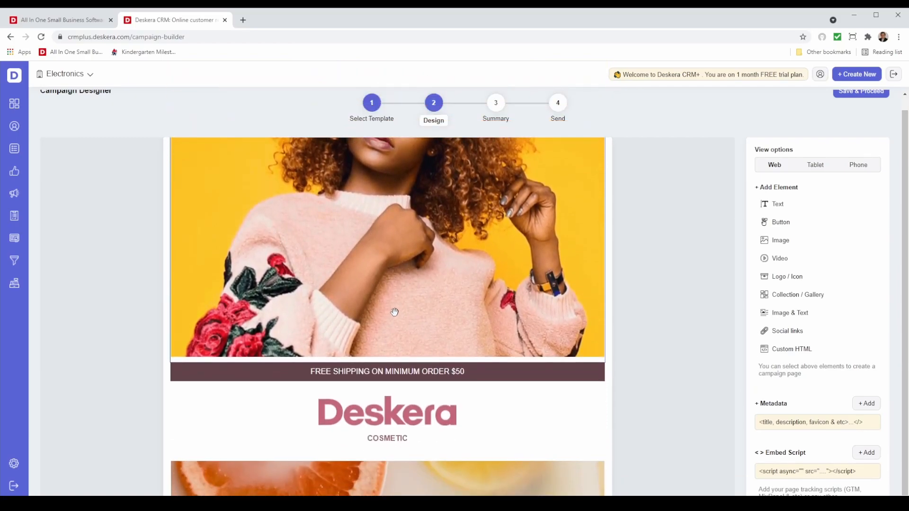
left_click_drag(403, 296, 412, 427)
scroll(413, 427, "up", 3)
scroll(413, 427, "down", 3)
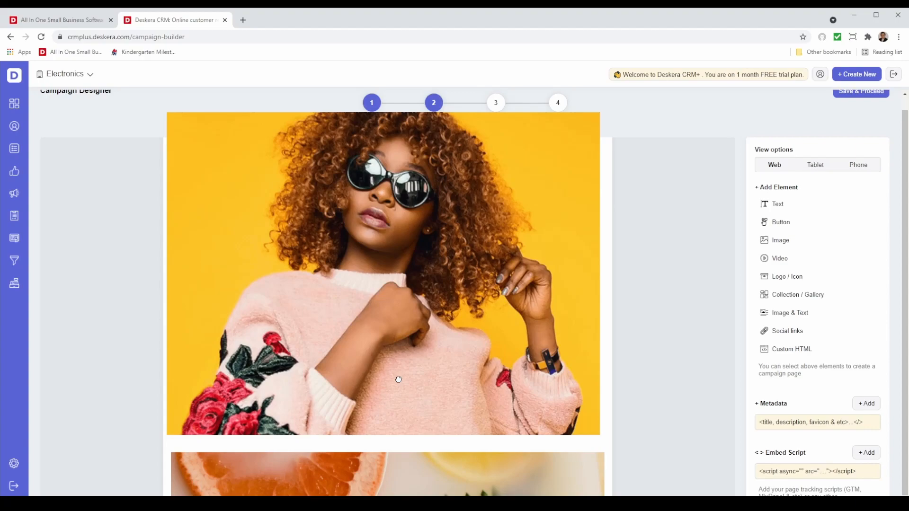
scroll(435, 432, "up", 3)
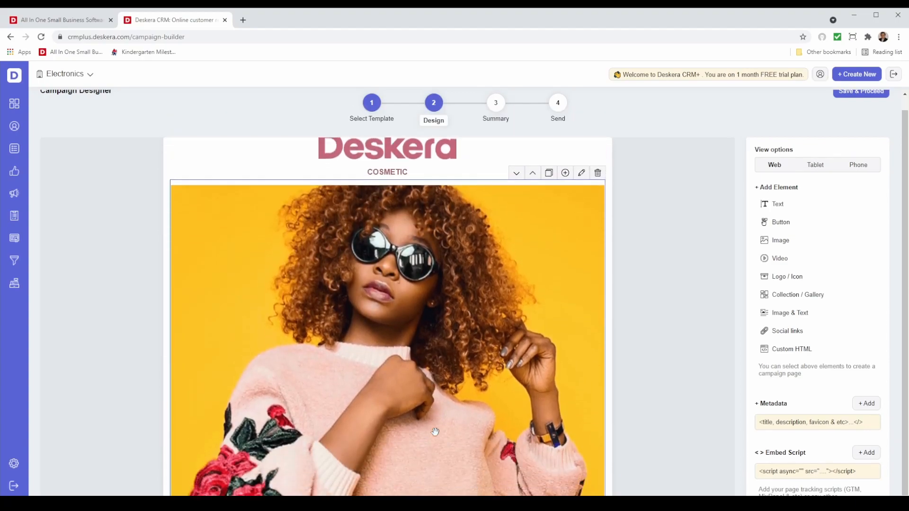
left_click(525, 349)
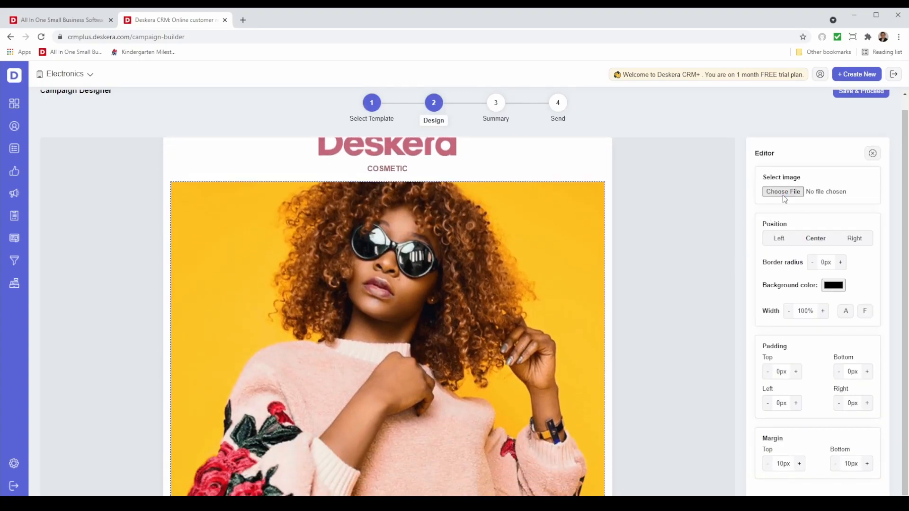
left_click(784, 193)
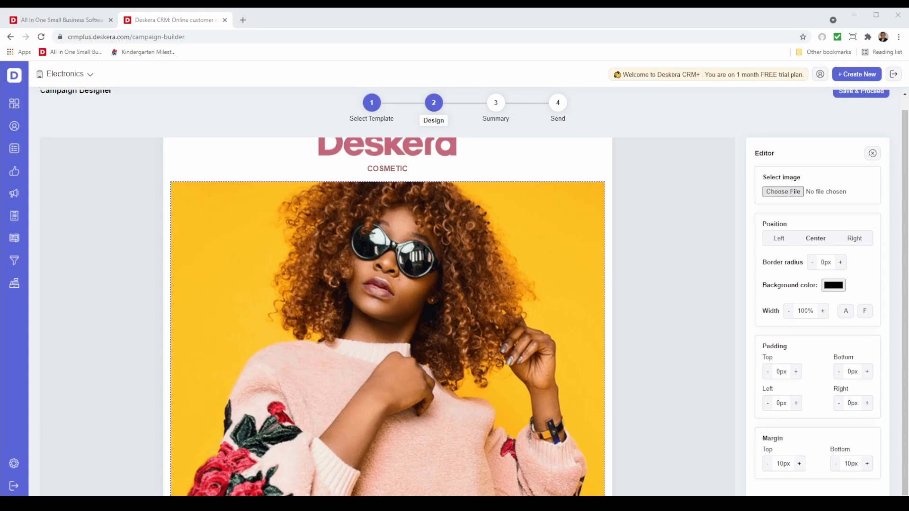
double_click(380, 252)
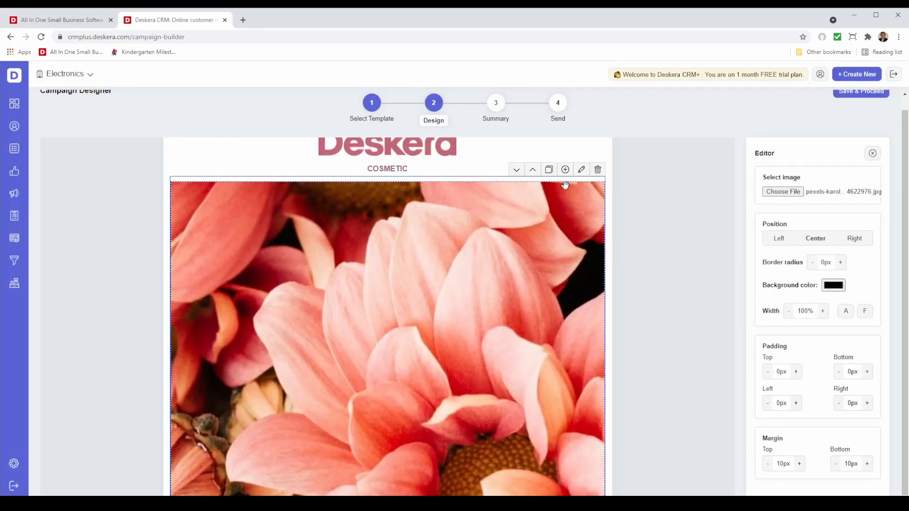
left_click(565, 170)
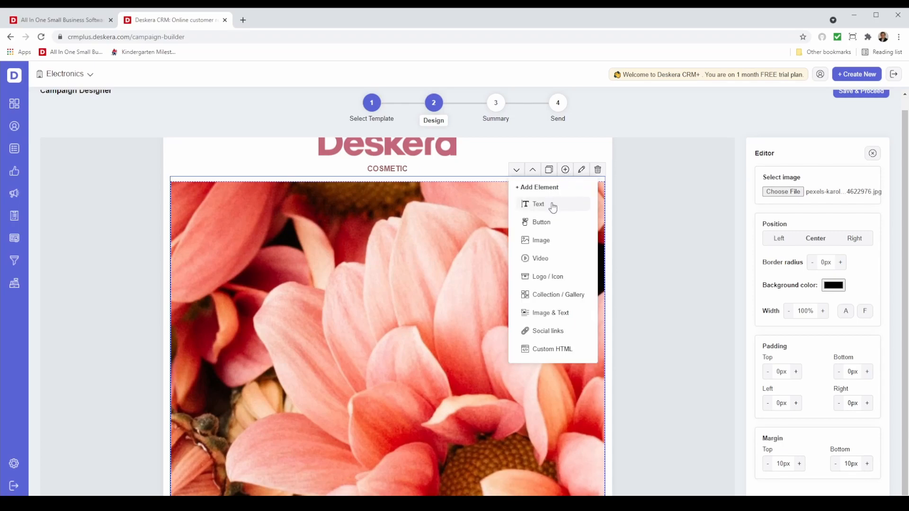
- Add a text block below the flower photo reading HAPPY MOTHER'S DAY!!!
left_click(553, 206)
mouse_move(387, 200)
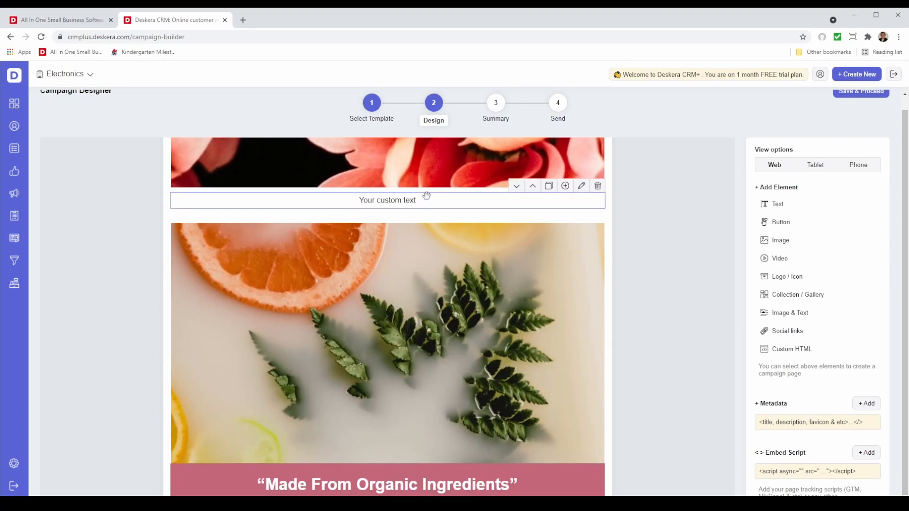
left_click(426, 198)
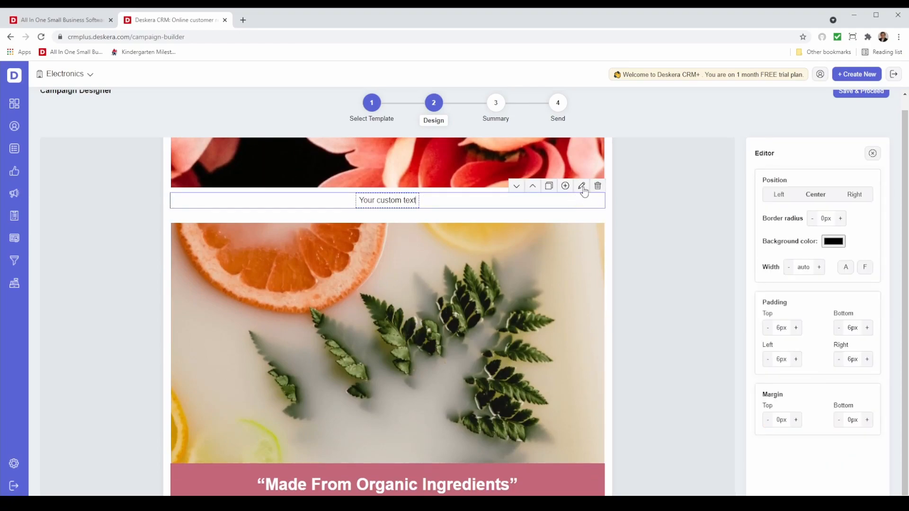
left_click(583, 187)
key("BackSpace")
key("BackSpace")
key("BackSpace")
key("BackSpace")
key("BackSpace")
key("BackSpace")
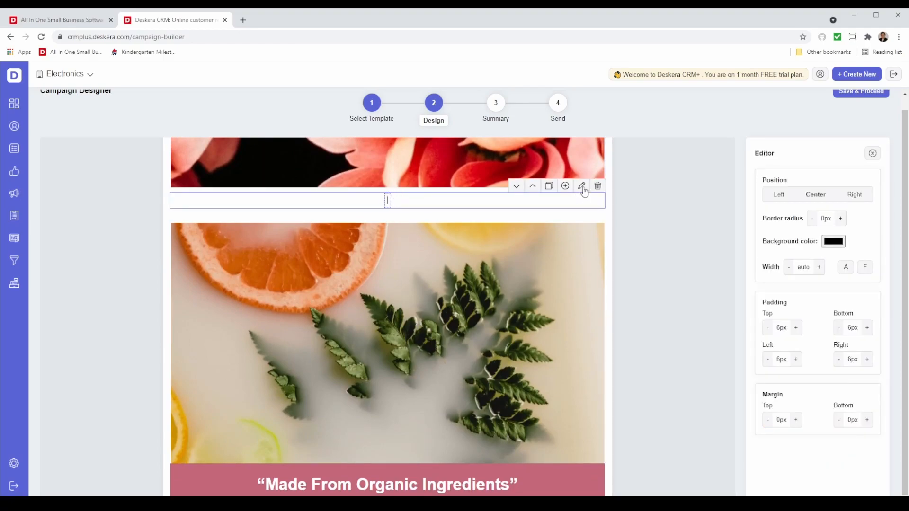
type("HAPPY MO")
type("THER")
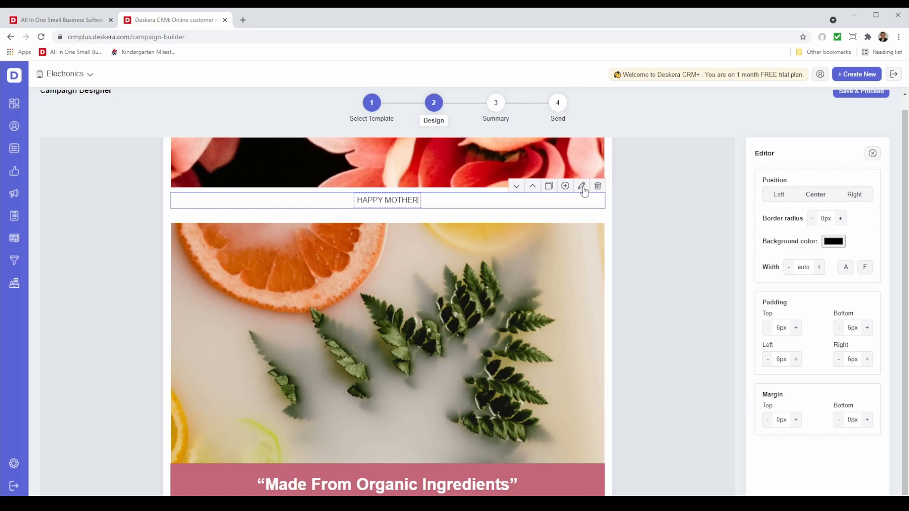
type("S DAY")
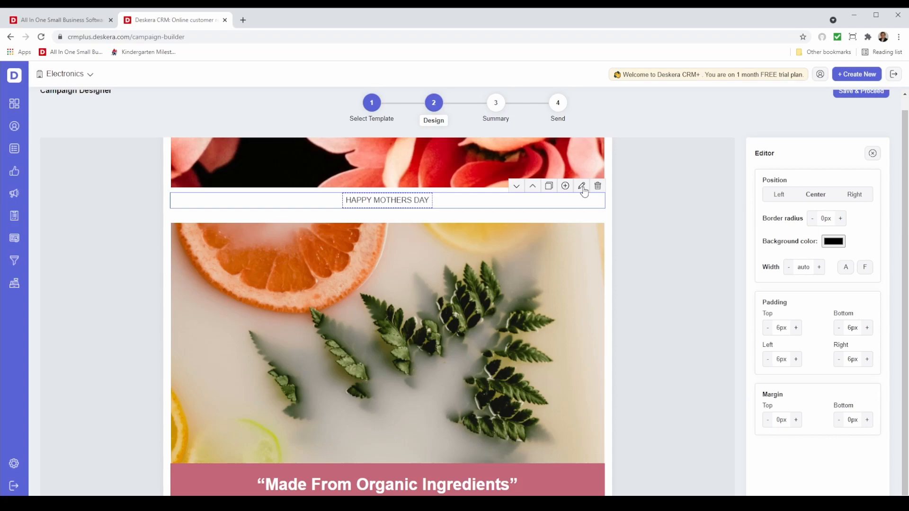
type("!!!")
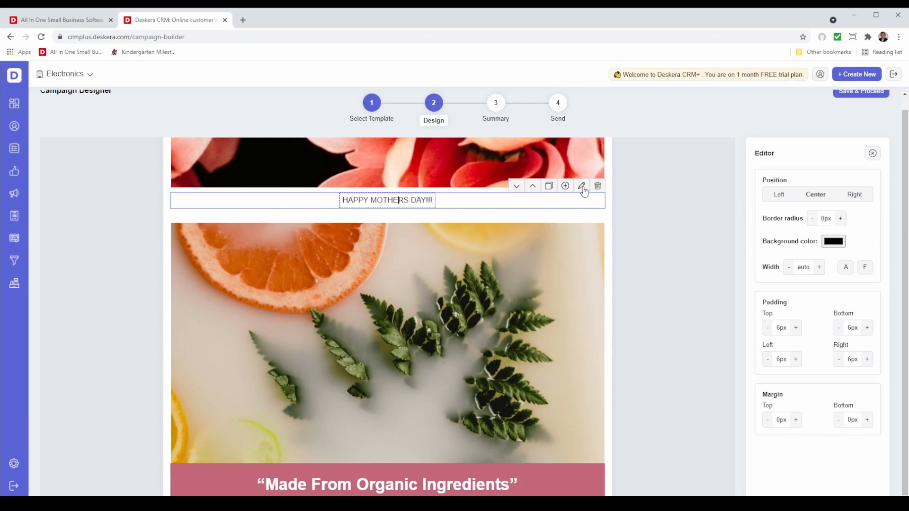
type("'")
left_click(694, 196)
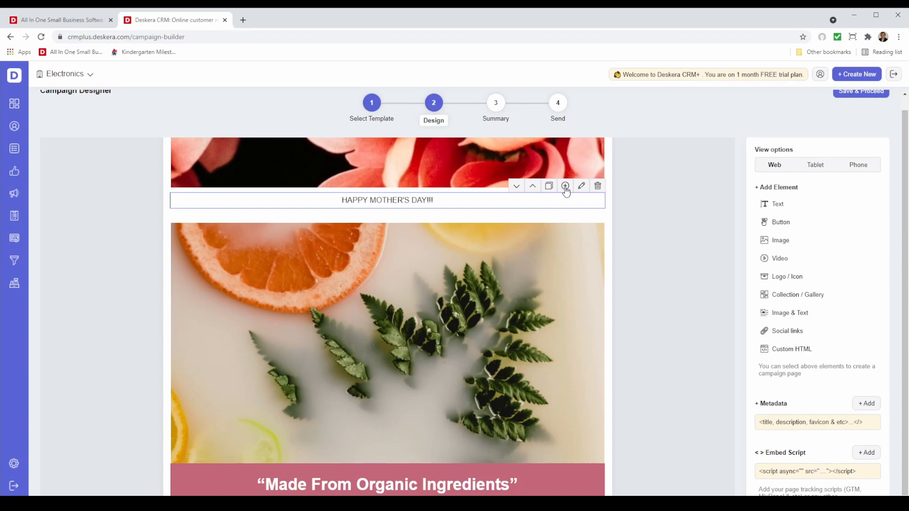
left_click(566, 186)
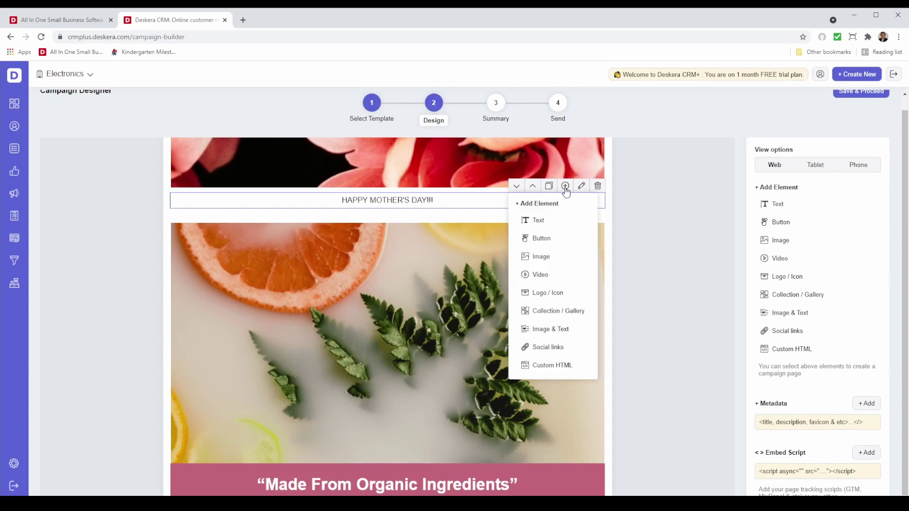
left_click(549, 346)
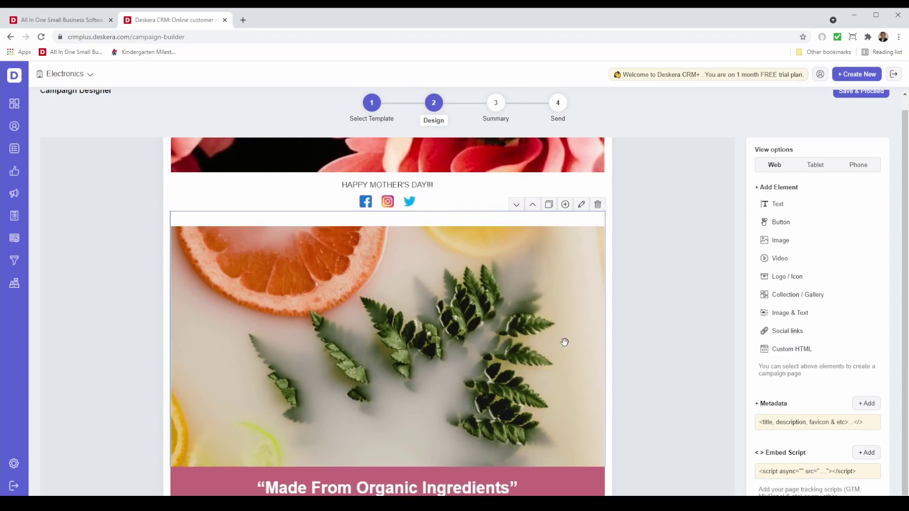
left_click(448, 202)
left_click(852, 193)
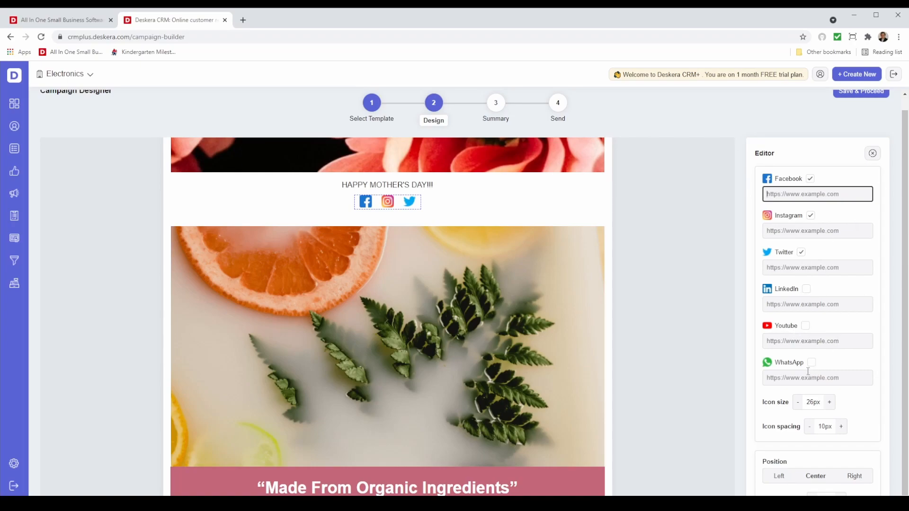
scroll(807, 372, "down", 5)
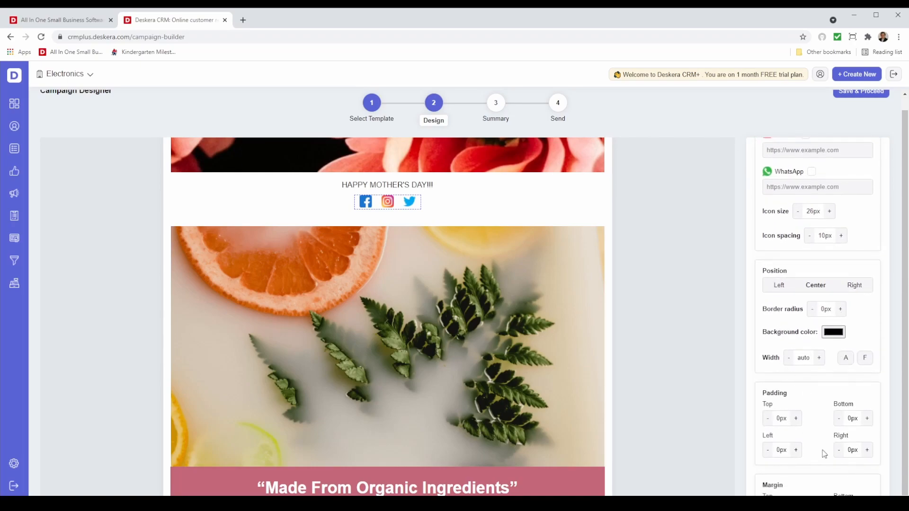
scroll(824, 453, "down", 2)
scroll(825, 427, "up", 8)
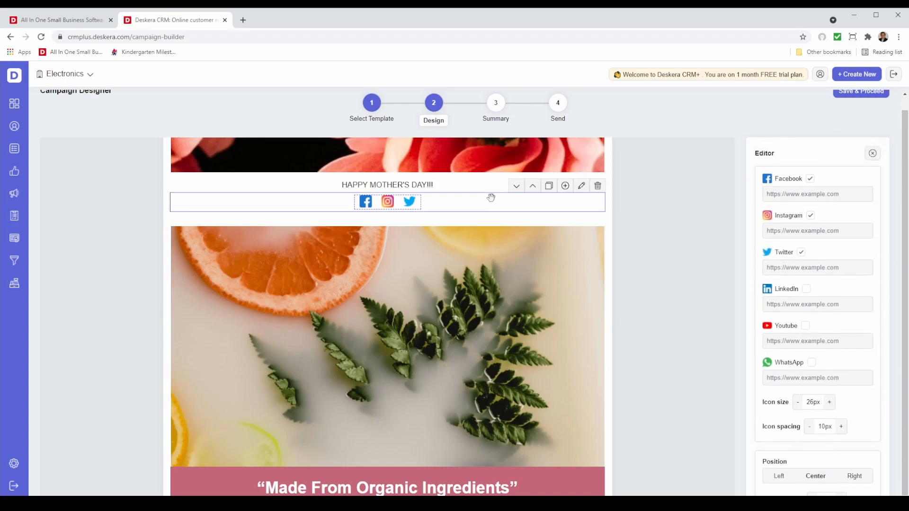
left_click(599, 185)
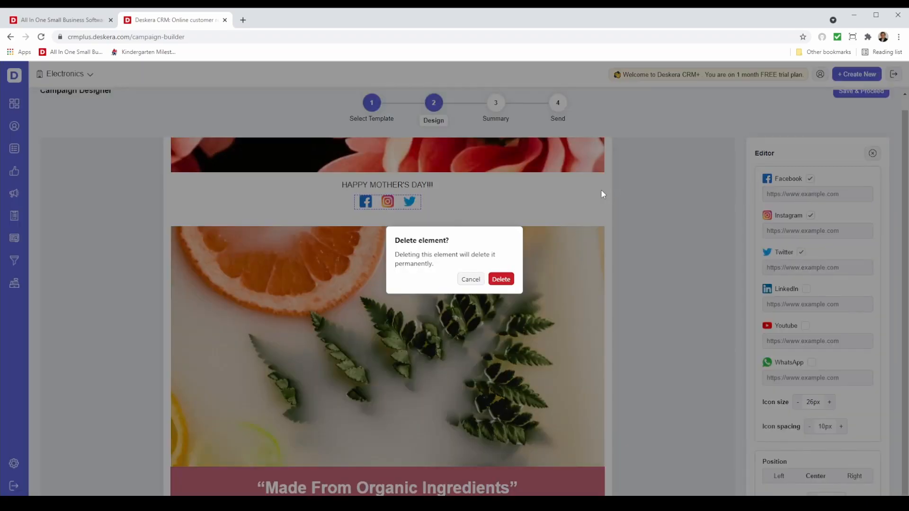
left_click(502, 279)
scroll(511, 278, "up", 10)
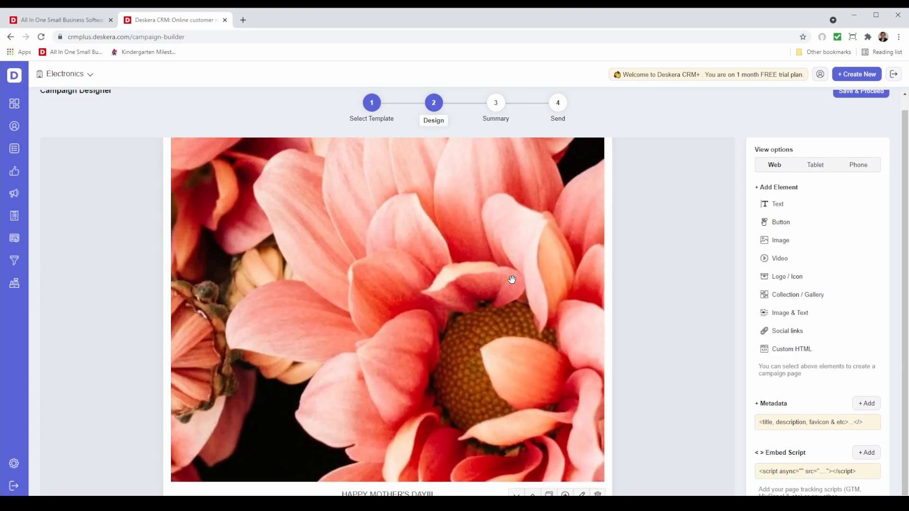
scroll(510, 278, "up", 5)
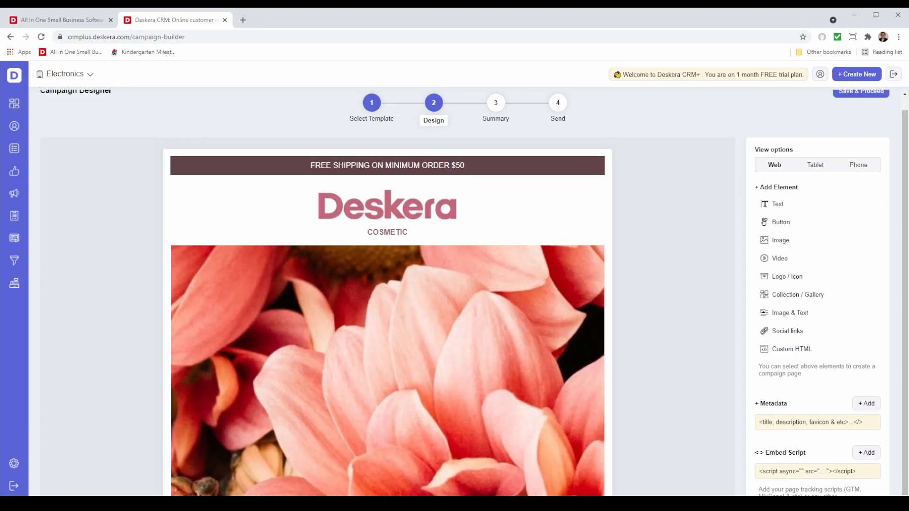
- Set metadata title and description to Mother's Day Sales Event, attach a favicon, and save
left_click(866, 403)
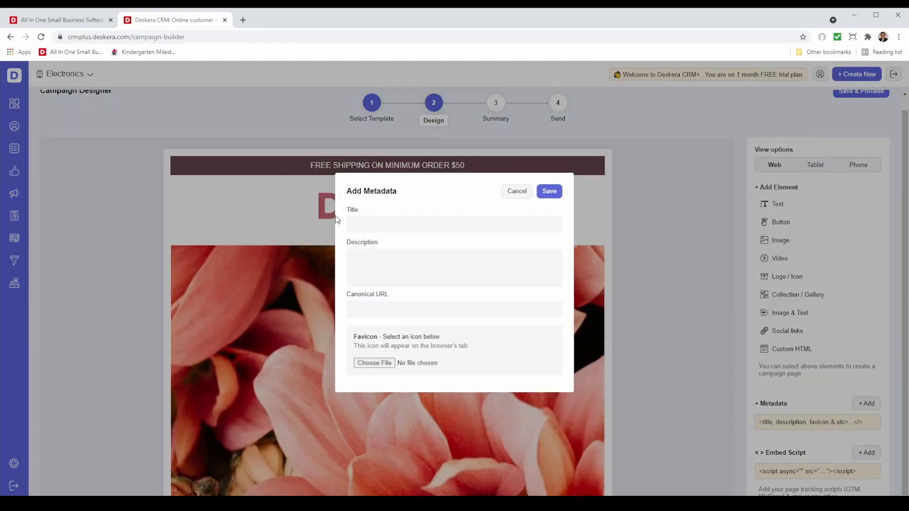
left_click(375, 223)
type("Mother's Day ")
type("Sales")
type("Event")
key("Tab")
type("Mother's ")
type("Day Sales Eve")
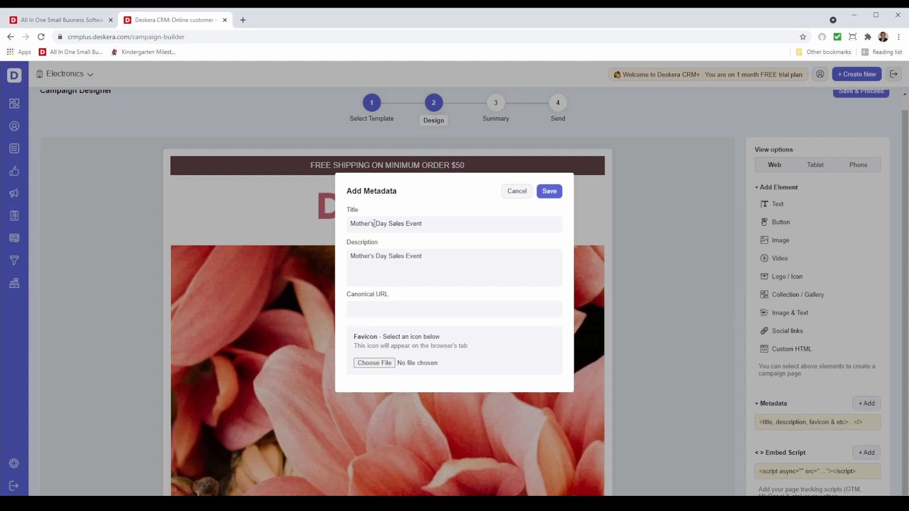
left_click(375, 363)
left_click(550, 194)
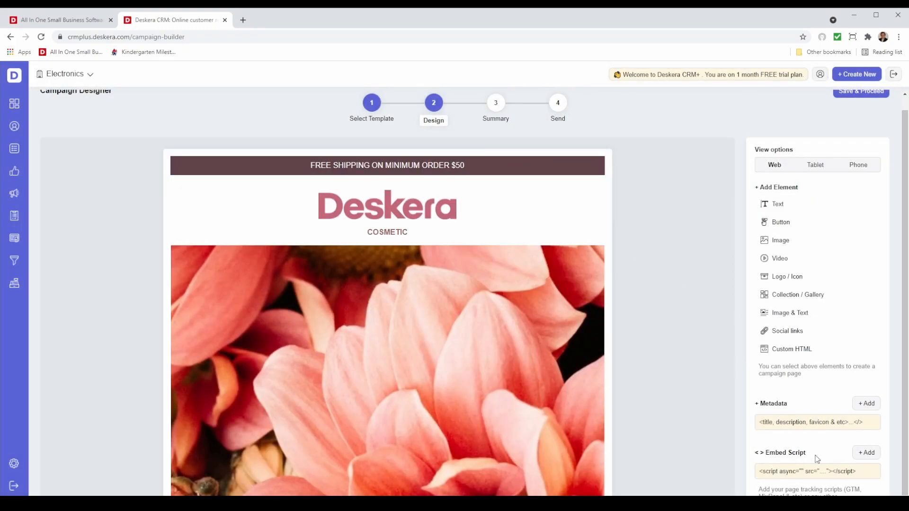
- Cancel the Integrate scripts dialog without adding scripts, then save the design and proceed
left_click(868, 455)
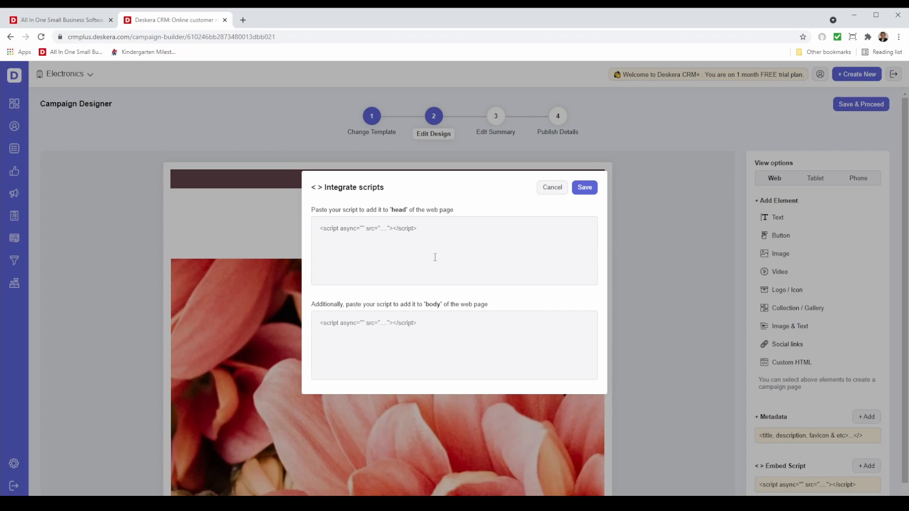
left_click(552, 187)
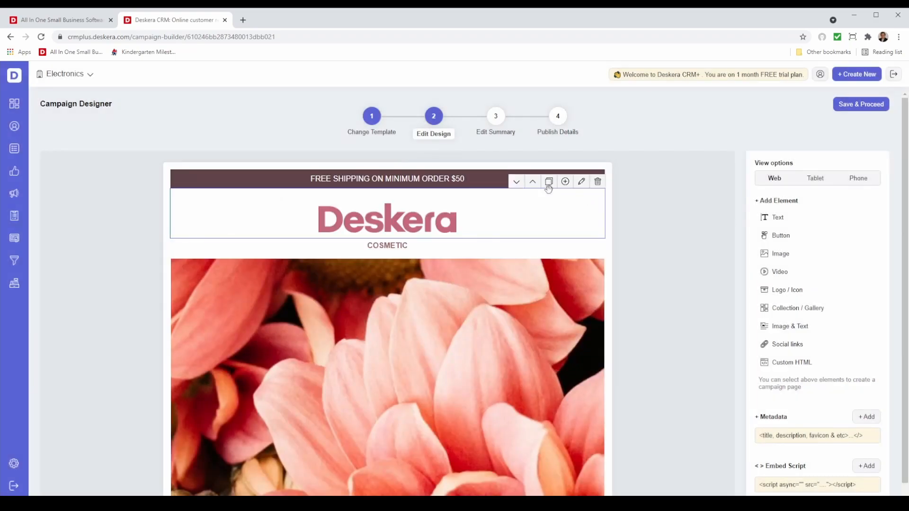
left_click(861, 103)
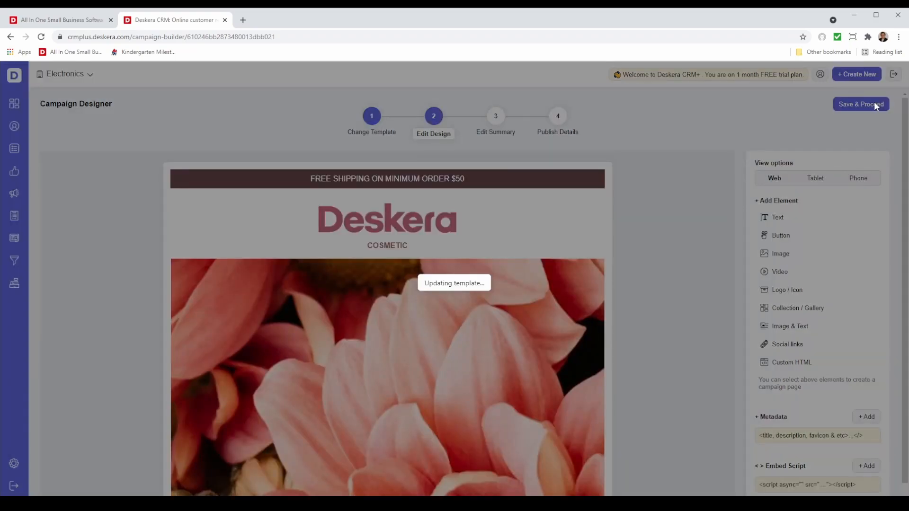
- Enter subject Mother's Day Sales Event and sender email, and target the Computer audience
left_click(466, 215)
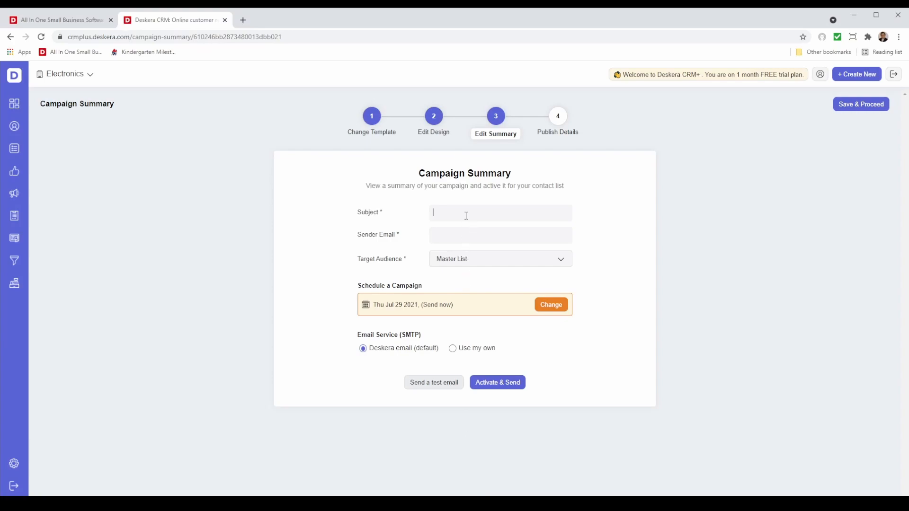
type("Mother's")
type(" Day")
type(" Sa")
type("les Eve")
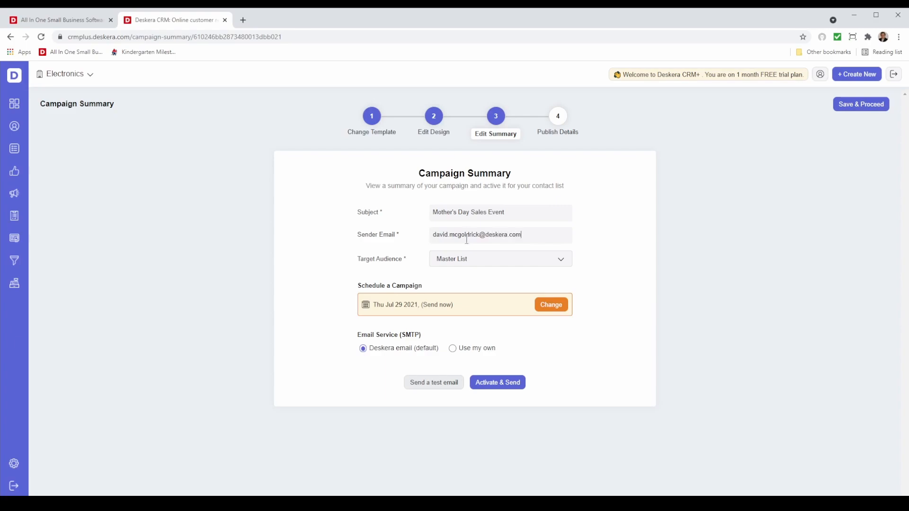
left_click(470, 260)
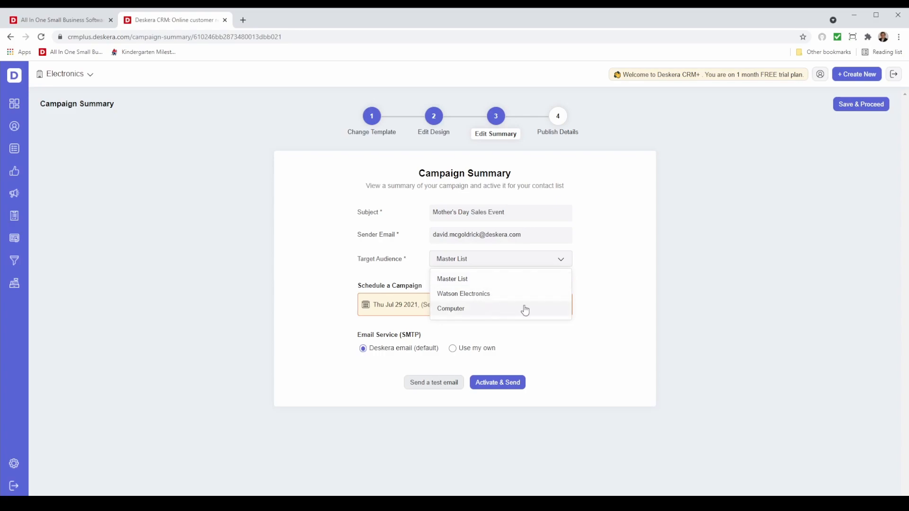
left_click(452, 308)
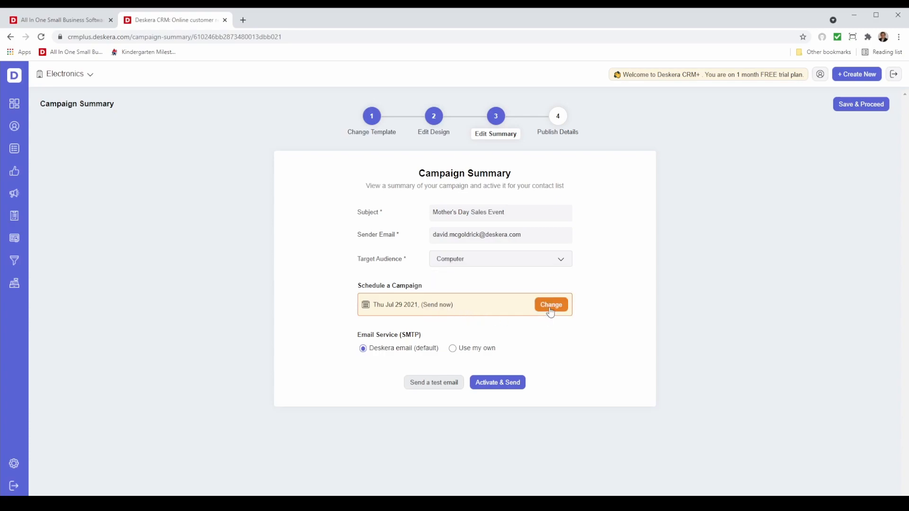
- Schedule the send for Thu Jul 29 2021 at 06:13 PM and confirm
left_click(551, 306)
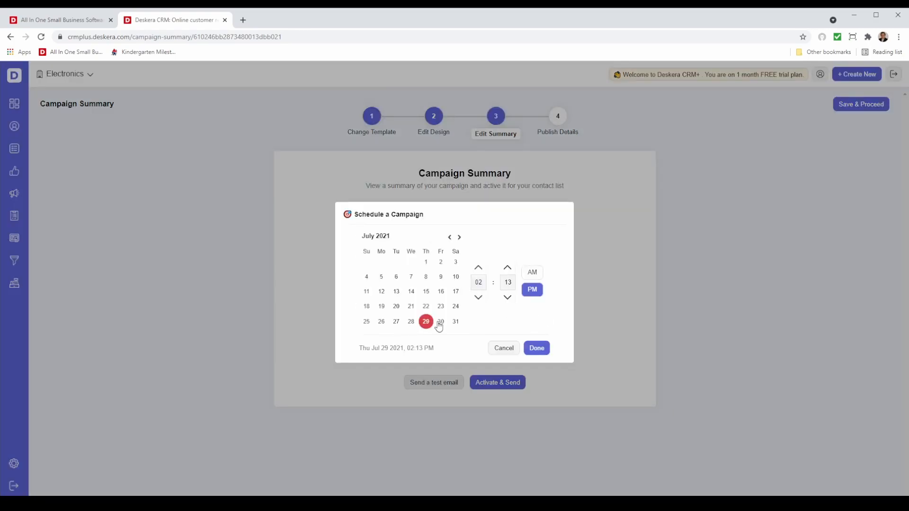
left_click(478, 269)
left_click(479, 269)
left_click(507, 282)
type("00")
left_click(537, 348)
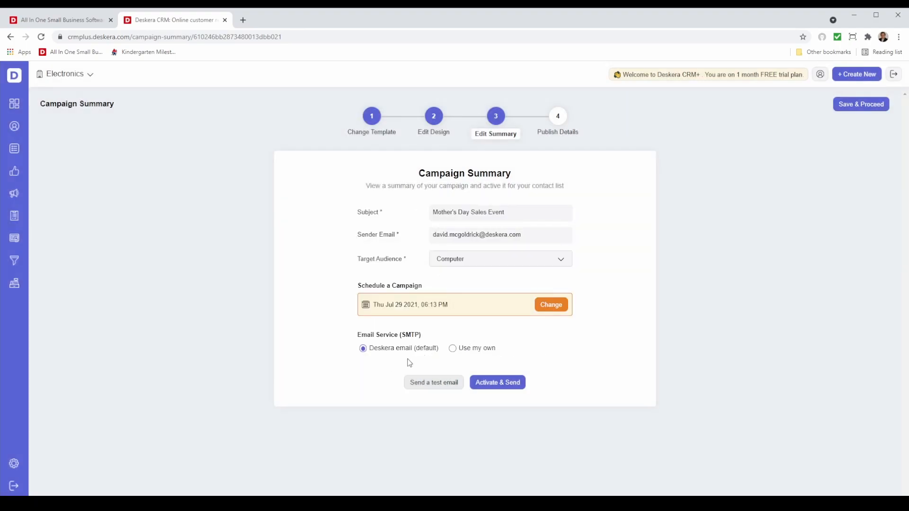
- Choose 'Use my own' mail server and fill in sender name, sender email and username
left_click(453, 348)
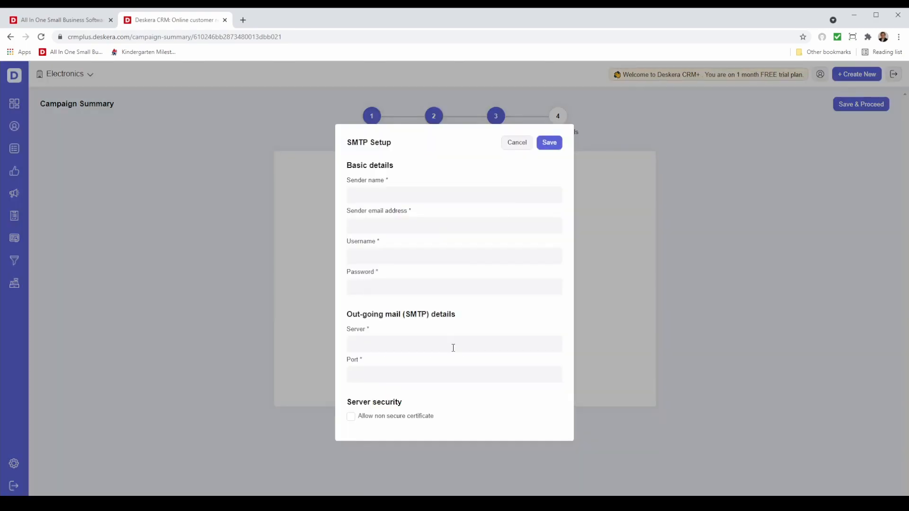
key("Tab")
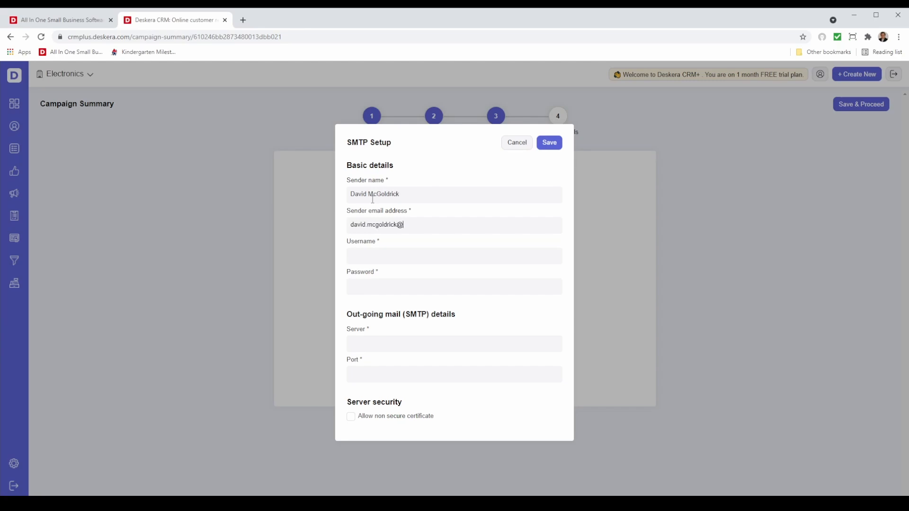
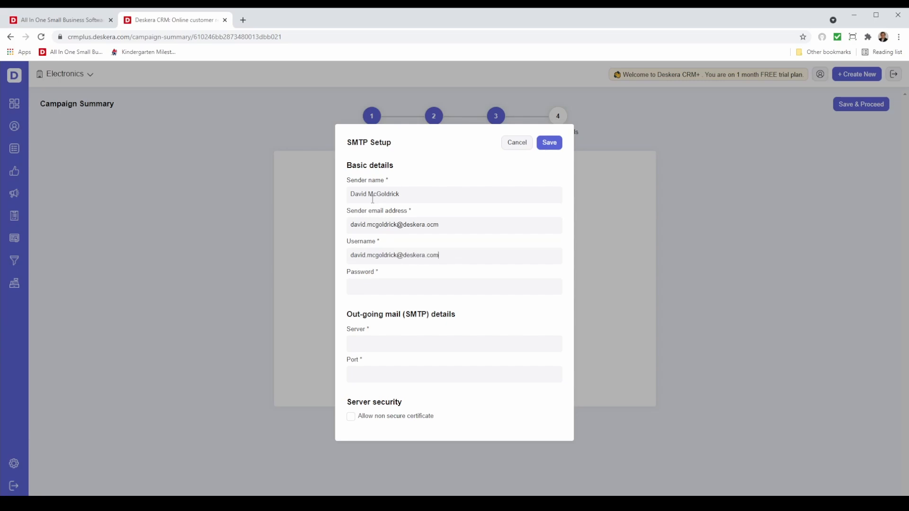
type("com")
left_click(435, 287)
- Complete the SMTP setup with password, smtp.gmail.com port 587, non-secure certificate allowed, and save it
key("ctrl+v")
type("smtp.gm")
type("ail.com")
type("587")
left_click(351, 418)
left_click(550, 143)
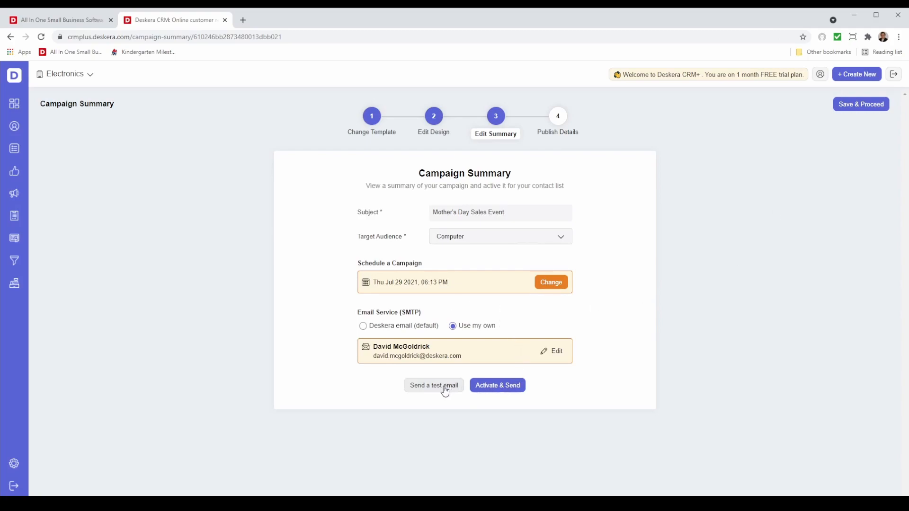
- Activate and send the campaign, then copy its direct link for checking in a new tab
left_click(495, 387)
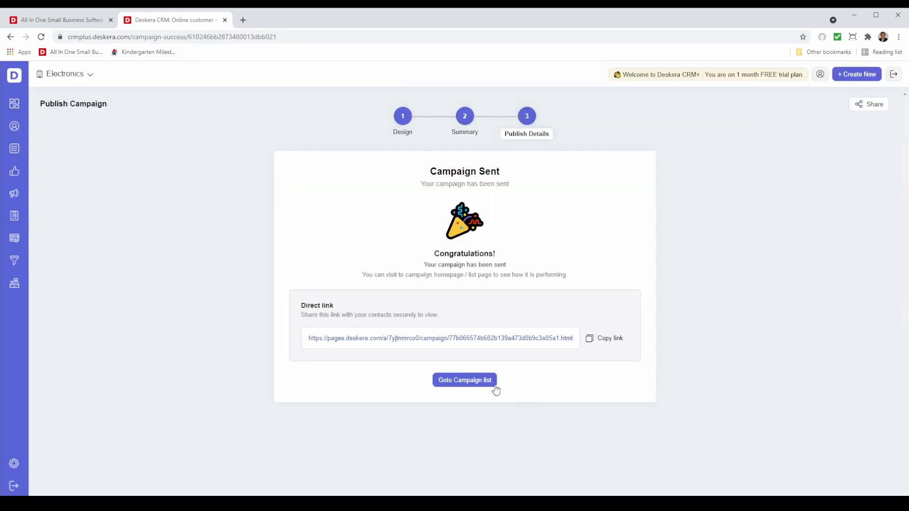
left_click(611, 338)
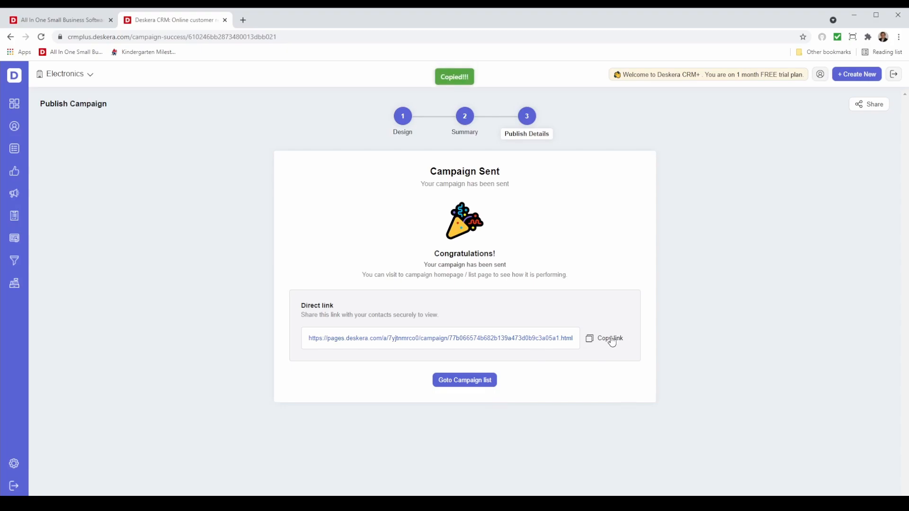
left_click(242, 20)
- Preview the published Mother's Day Sales Event page from the copied link, then close it
left_click(249, 37)
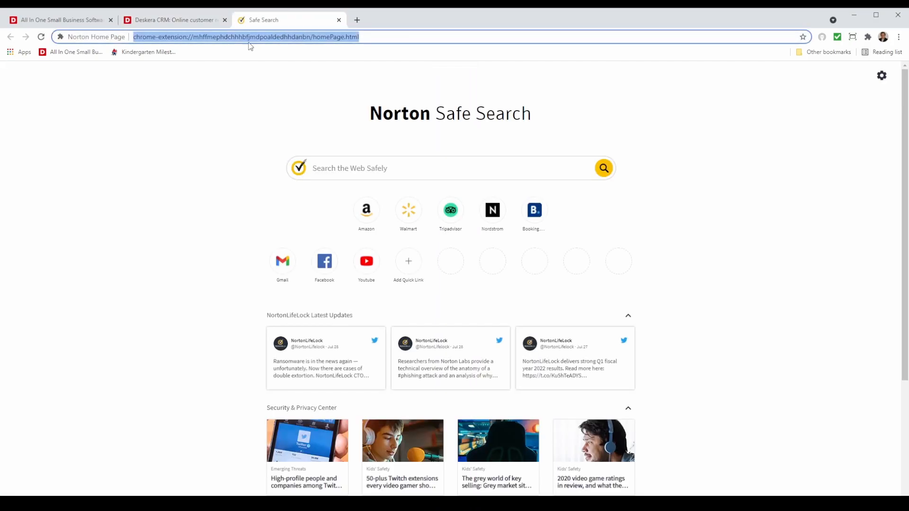
key("ctrl+v")
key("Return")
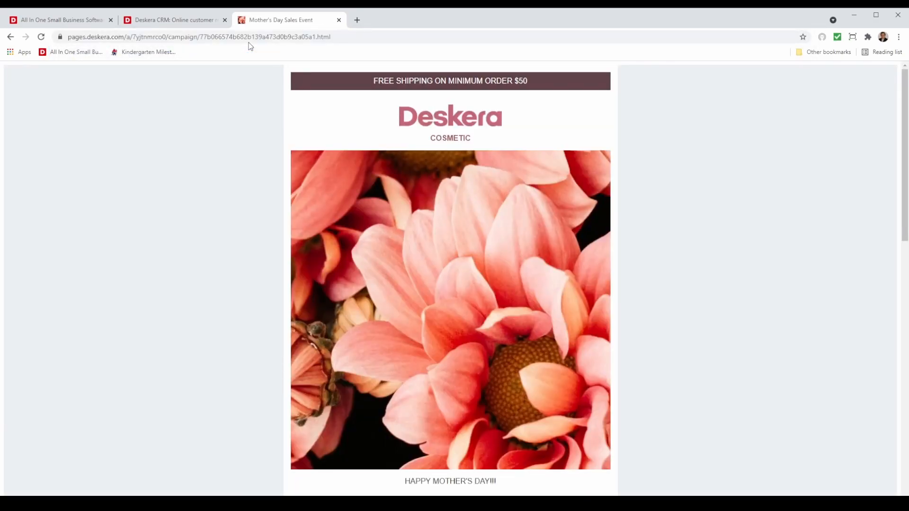
scroll(442, 229, "down", 3)
scroll(442, 230, "down", 5)
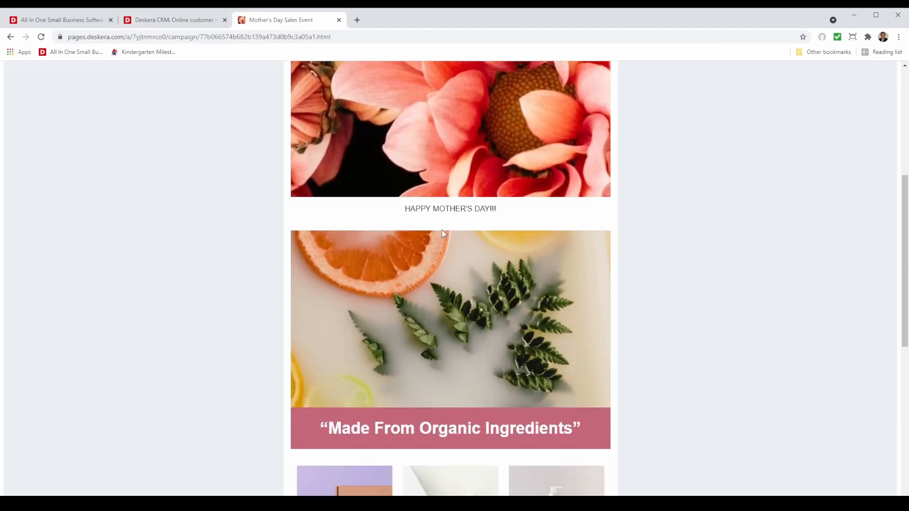
scroll(442, 229, "down", 3)
scroll(505, 250, "down", 3)
scroll(456, 272, "up", 8)
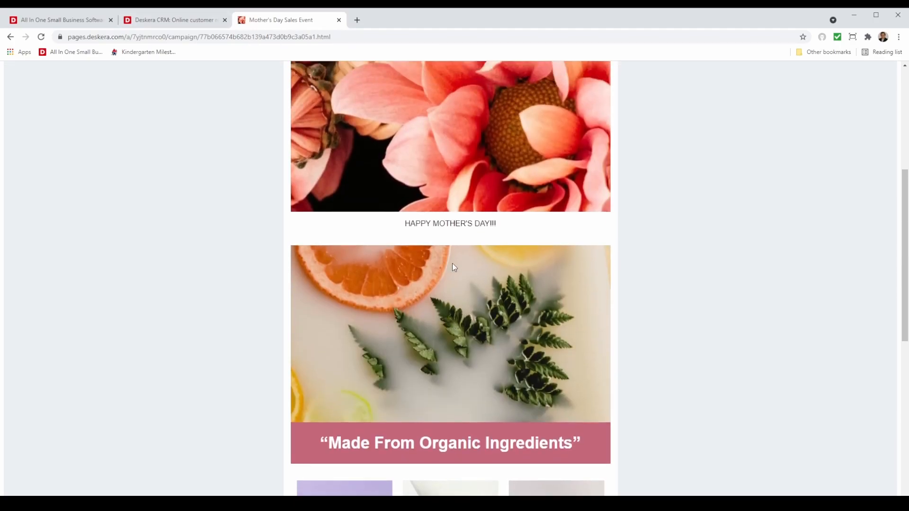
scroll(456, 272, "up", 5)
left_click(338, 19)
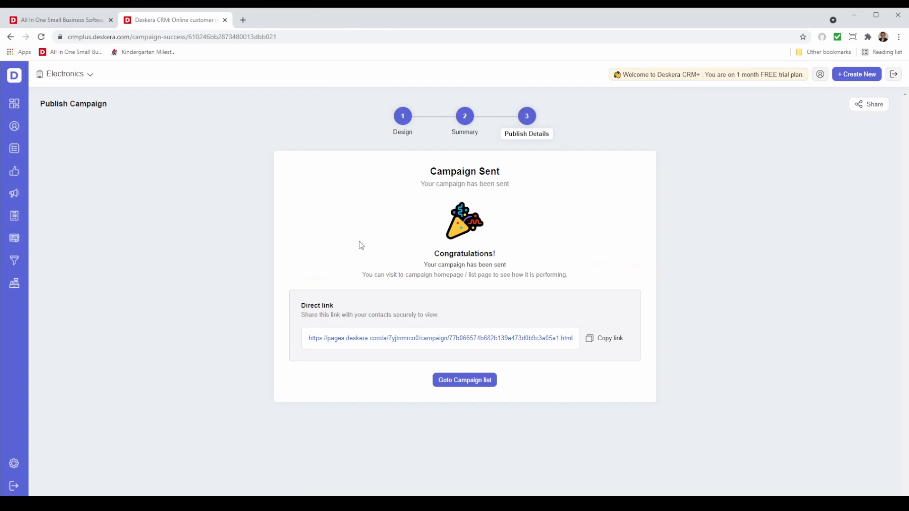
- Return to the campaign list showing the new campaign Scheduled for the Computer segment
left_click(465, 382)
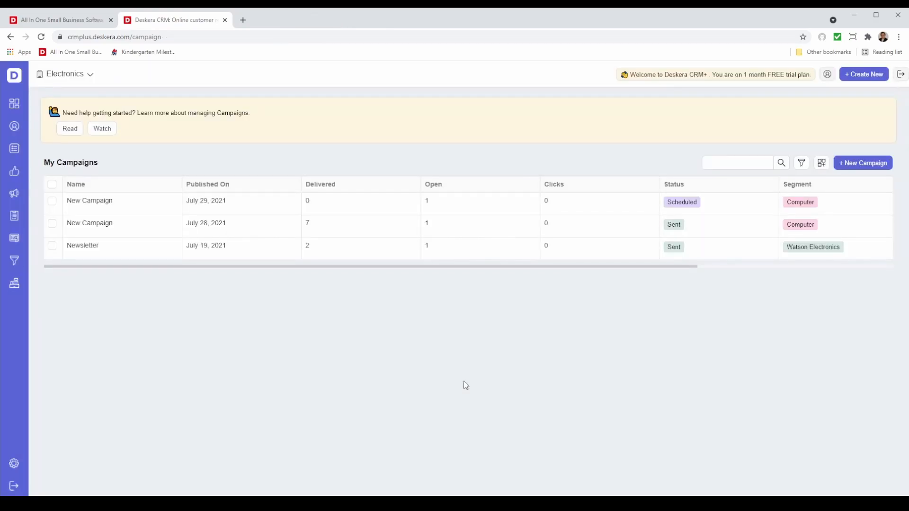